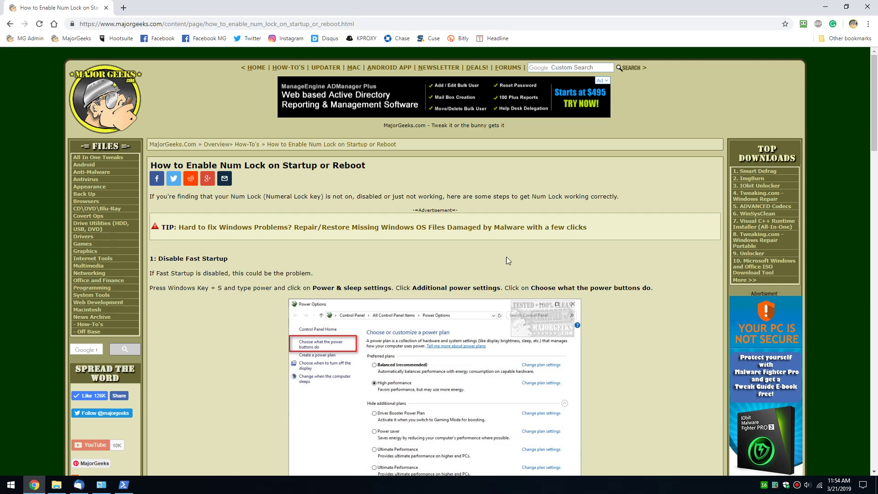
Step: Search 'power' and go from Power & sleep to the 'Choose what the power buttons do' page
{"action": "scroll", "coordinate": [376, 347], "scroll_direction": "down", "scroll_amount": 1}
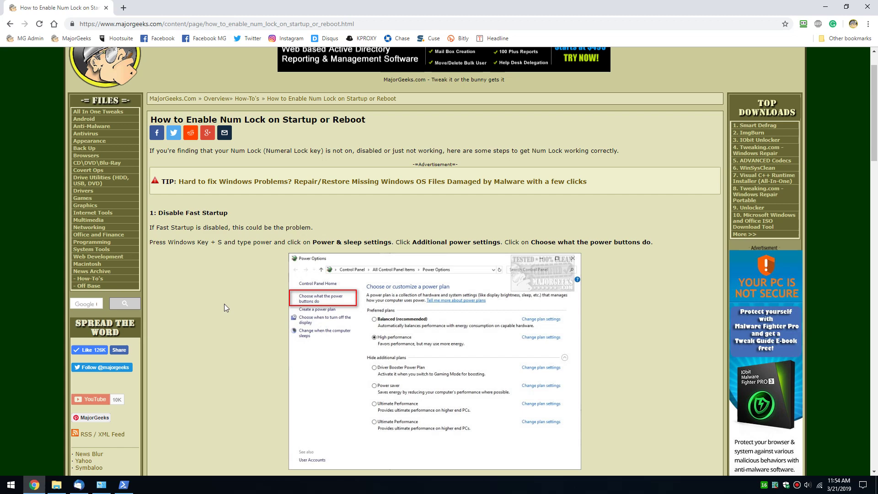
{"action": "key", "text": "super+s"}
{"action": "type", "text": "po"}
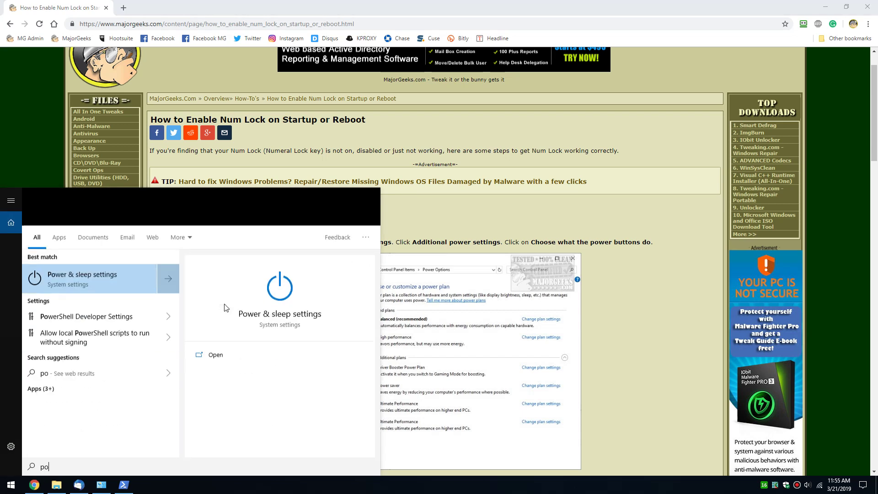
{"action": "type", "text": "wer"}
{"action": "left_click", "coordinate": [122, 249]}
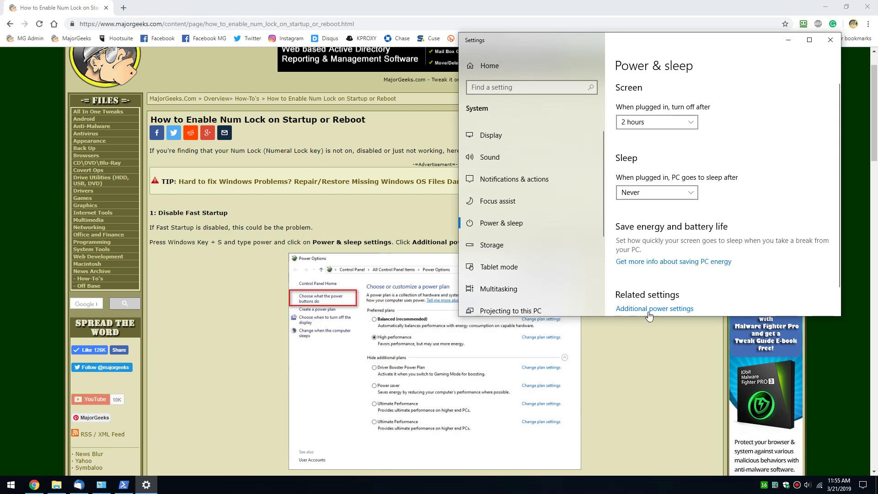
{"action": "left_click", "coordinate": [650, 311]}
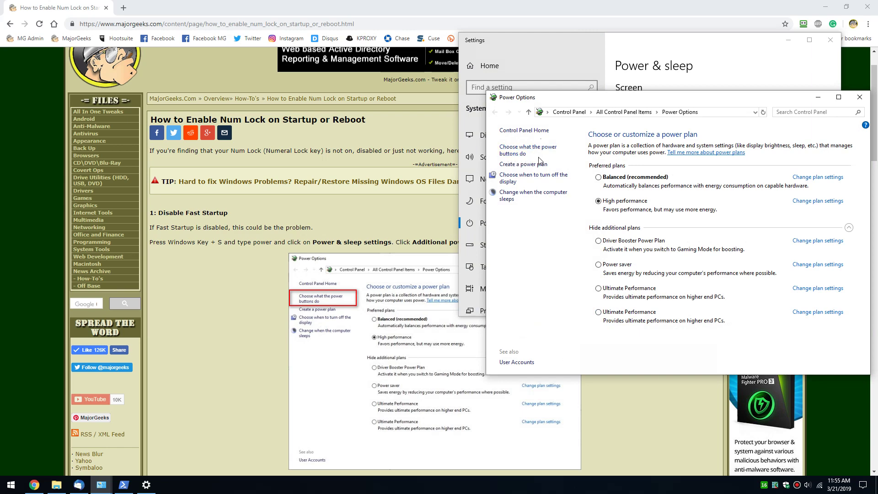
{"action": "left_click", "coordinate": [518, 154]}
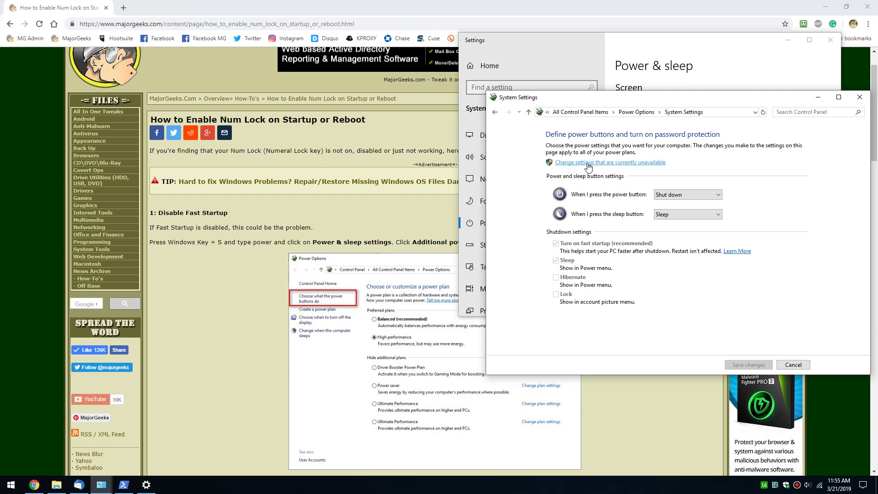
Step: Unlock the shutdown checkboxes with 'Change settings that are currently unavailable'
{"action": "left_click", "coordinate": [589, 164]}
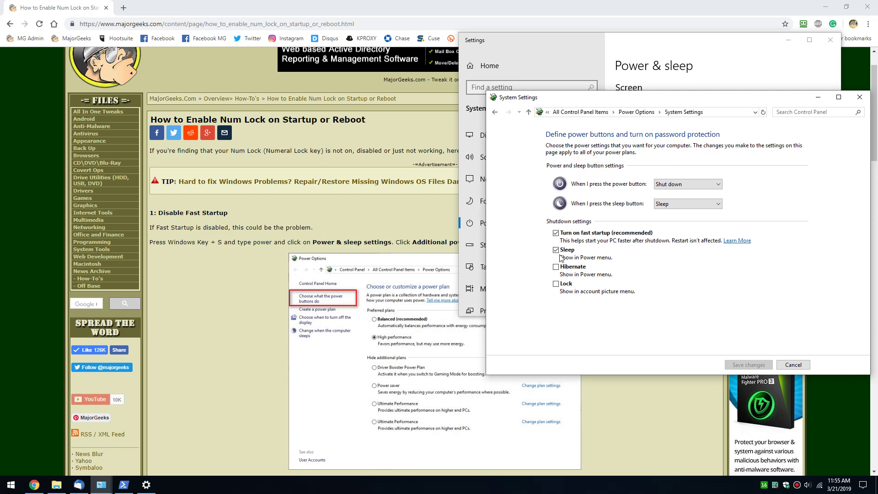
{"action": "scroll", "coordinate": [410, 334], "scroll_direction": "down", "scroll_amount": 6}
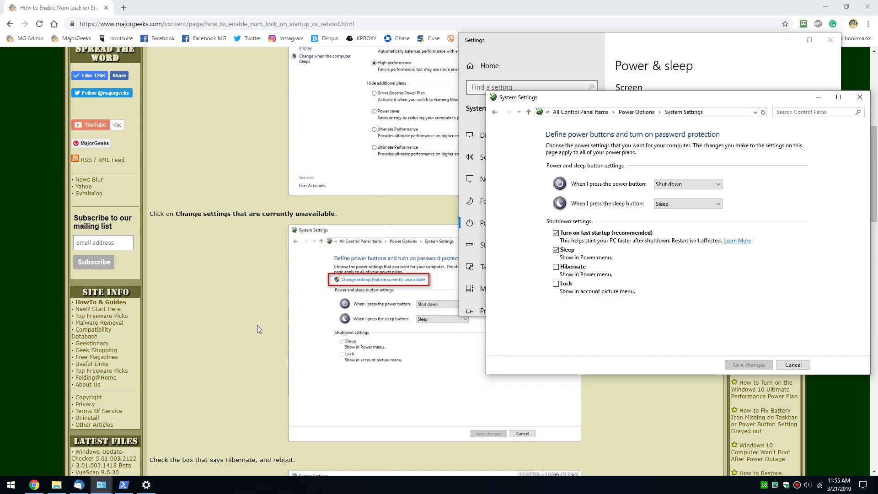
Step: Search for cmd and show Command Prompt's launch options, then dismiss the Start menu
{"action": "key", "text": "super"}
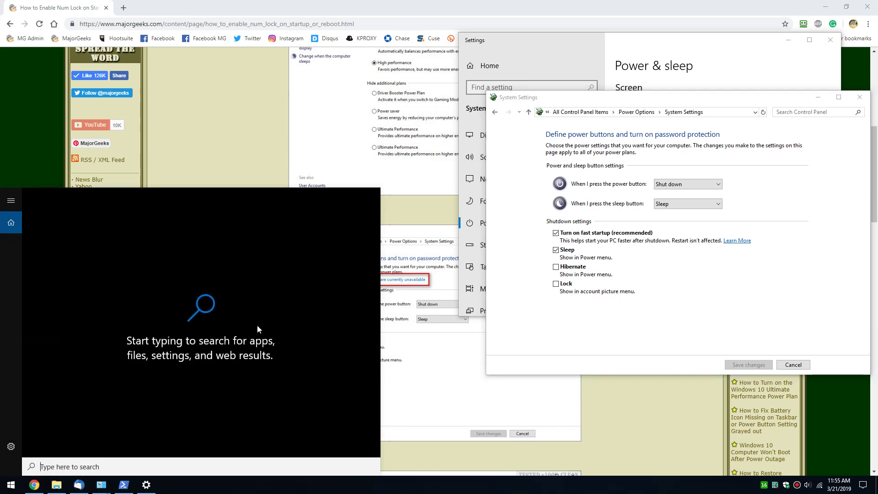
{"action": "type", "text": "cmd"}
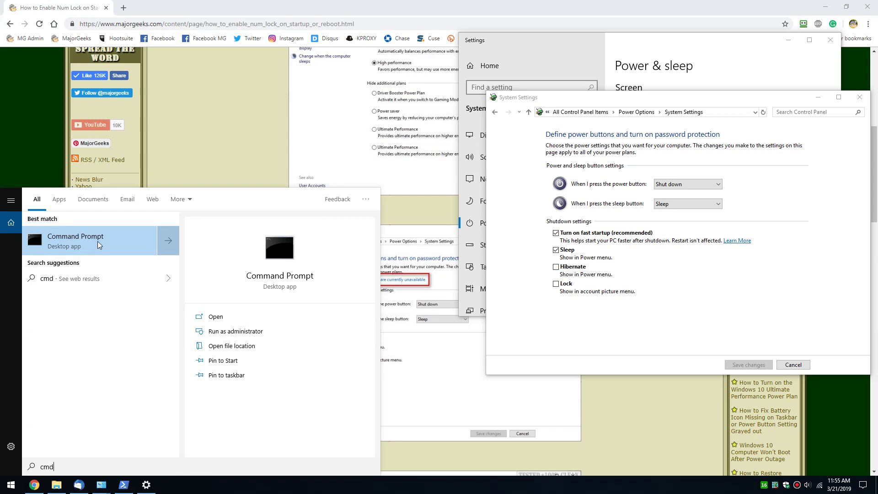
{"action": "left_click", "coordinate": [125, 242]}
{"action": "right_click", "coordinate": [125, 242]}
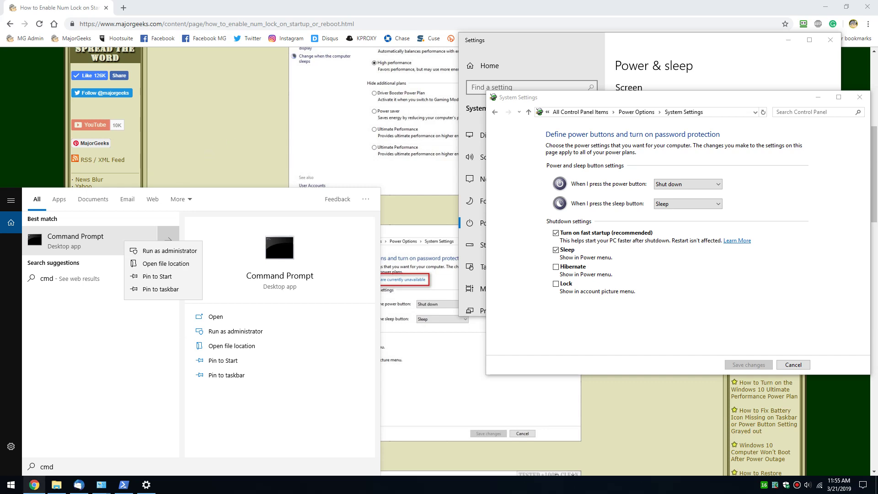
{"action": "left_click", "coordinate": [10, 485]}
{"action": "left_click", "coordinate": [10, 485]}
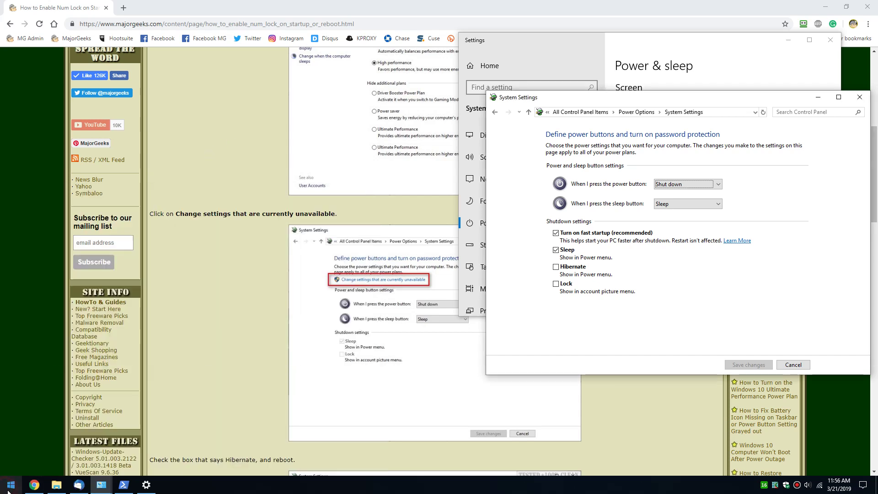
Step: Launch Windows PowerShell (Admin) from the Win+X menu and move its window up and right
{"action": "mouse_move", "coordinate": [41, 485]}
{"action": "key", "text": "super+x"}
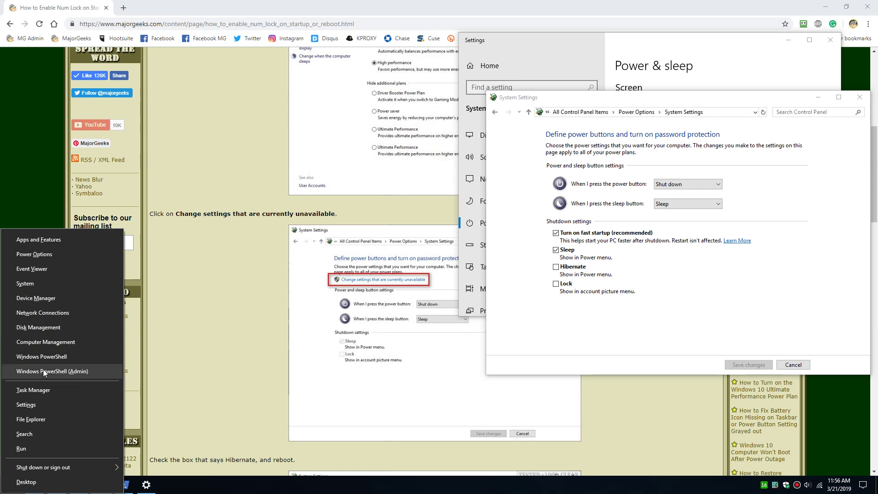
{"action": "left_click", "coordinate": [96, 373]}
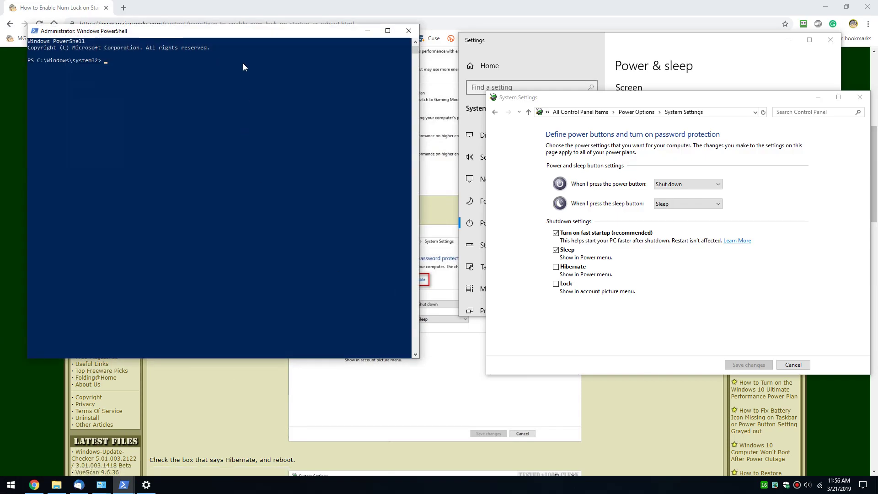
{"action": "left_click_drag", "start_coordinate": [321, 32], "coordinate": [363, 24]}
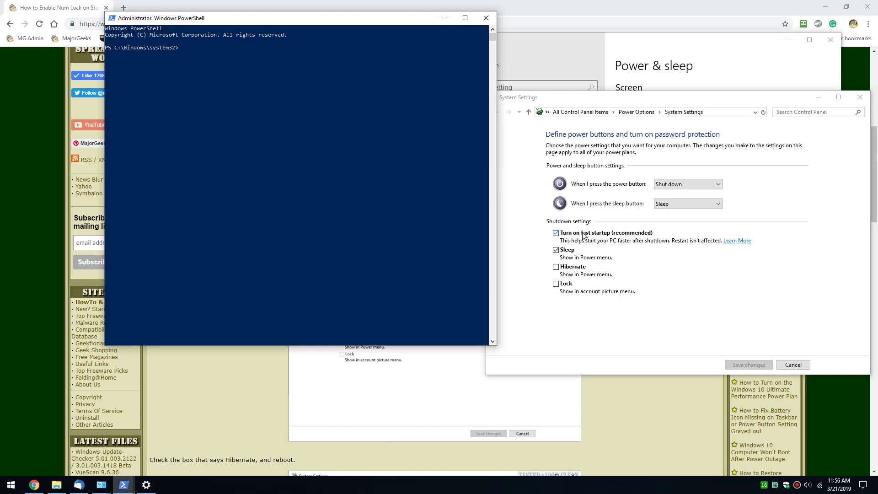
Step: Copy the 'powercfg.exe /hibernate on' command from the MajorGeeks article in Chrome
{"action": "left_click", "coordinate": [630, 437]}
{"action": "scroll", "coordinate": [501, 434], "scroll_direction": "down", "scroll_amount": 4}
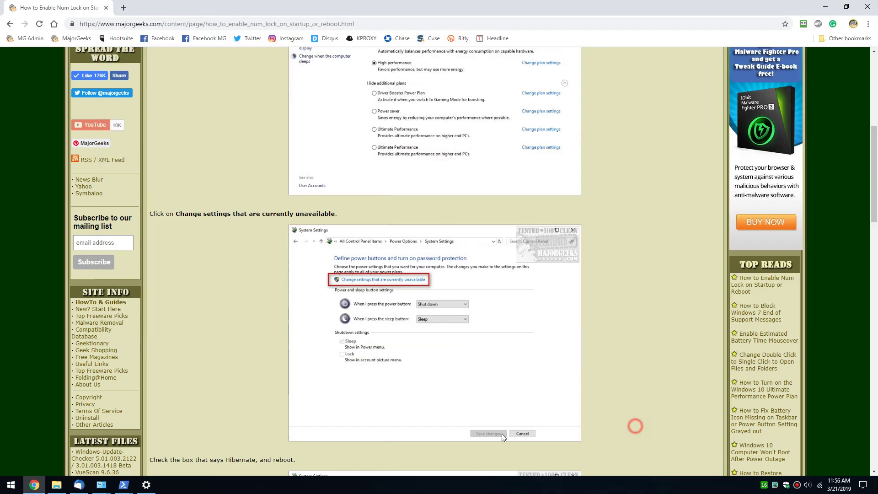
{"action": "scroll", "coordinate": [393, 380], "scroll_direction": "down", "scroll_amount": 4}
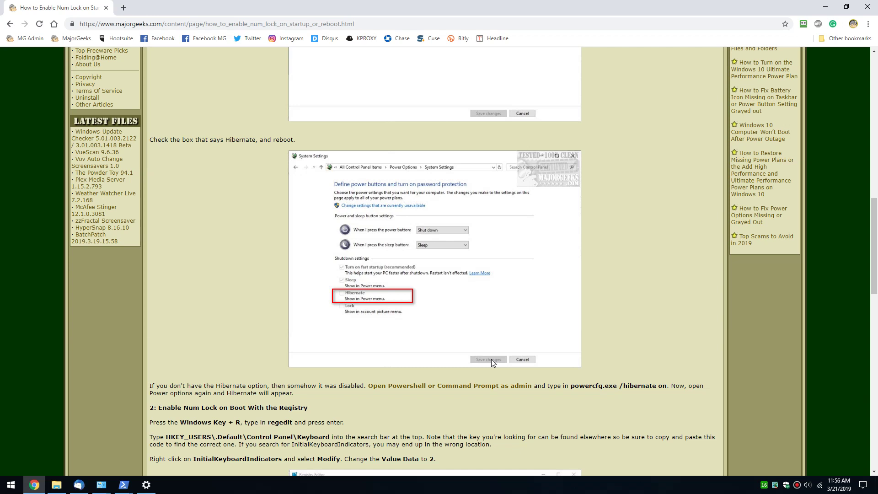
{"action": "scroll", "coordinate": [491, 359], "scroll_direction": "down", "scroll_amount": 1}
{"action": "left_click_drag", "start_coordinate": [571, 296], "coordinate": [665, 296]}
{"action": "right_click", "coordinate": [666, 298]}
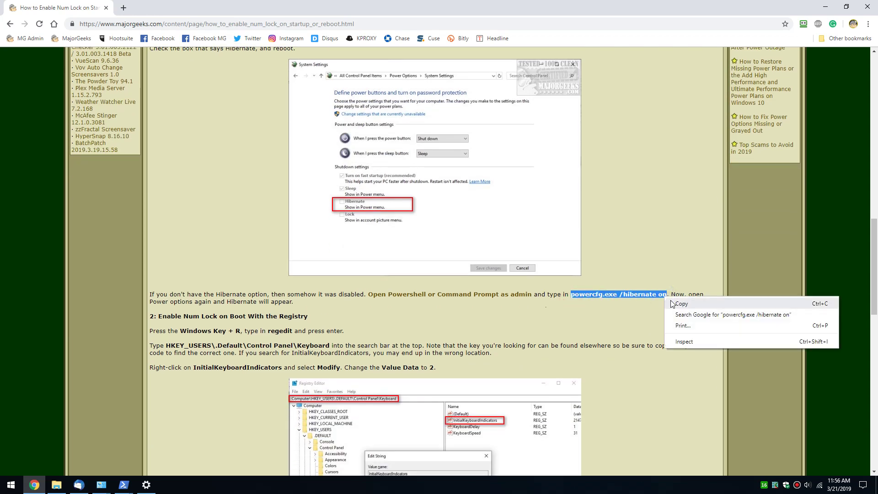
{"action": "left_click", "coordinate": [681, 303]}
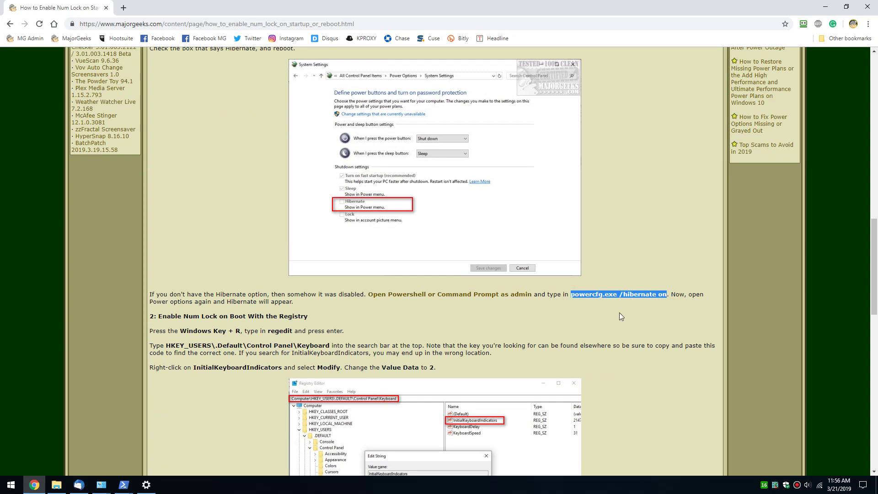
{"action": "left_click", "coordinate": [123, 485]}
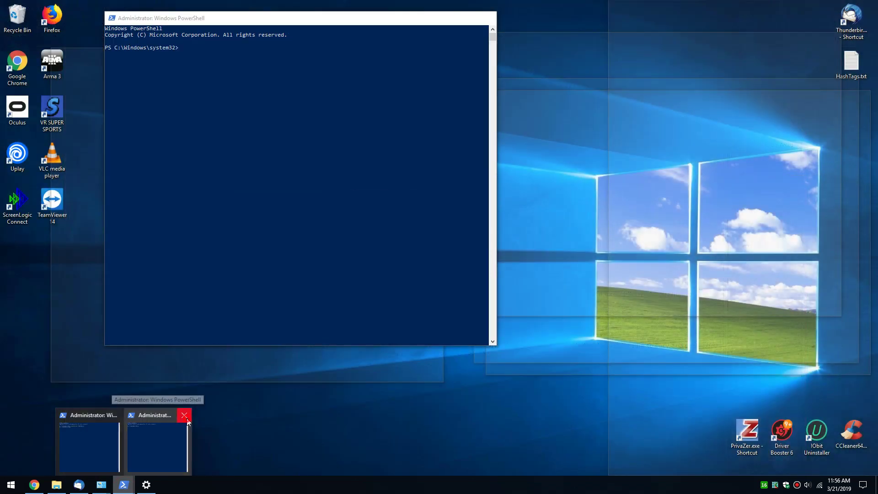
Step: Run powercfg.exe /hibernate on in the admin PowerShell, then close the console
{"action": "left_click", "coordinate": [185, 416]}
{"action": "left_click", "coordinate": [132, 444]}
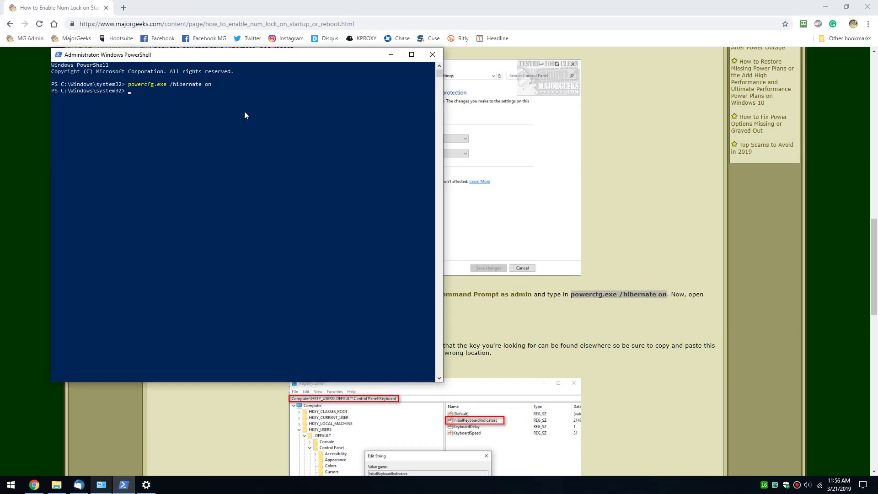
{"action": "key", "text": "Up"}
{"action": "key", "text": "Return"}
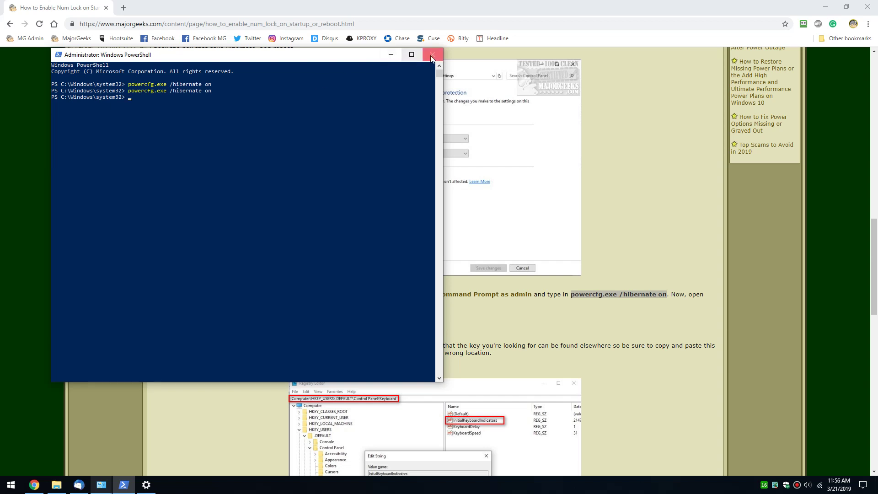
{"action": "left_click_drag", "start_coordinate": [320, 55], "coordinate": [459, 101]}
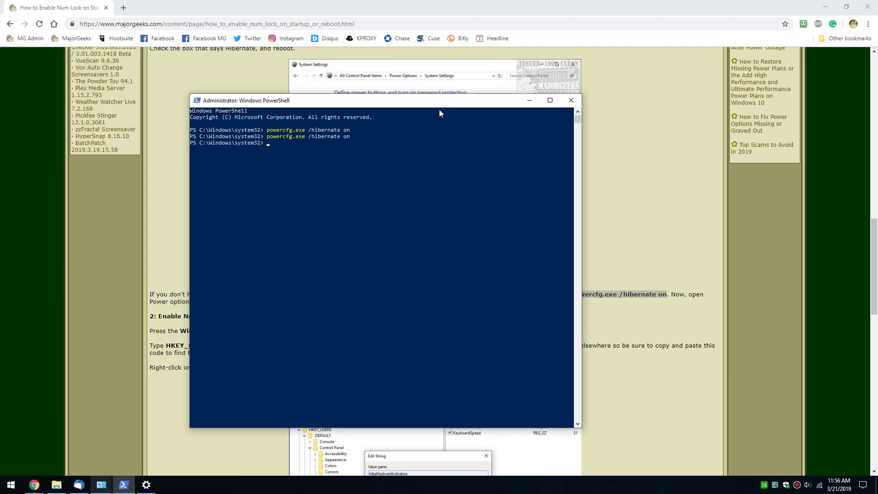
{"action": "left_click", "coordinate": [571, 100]}
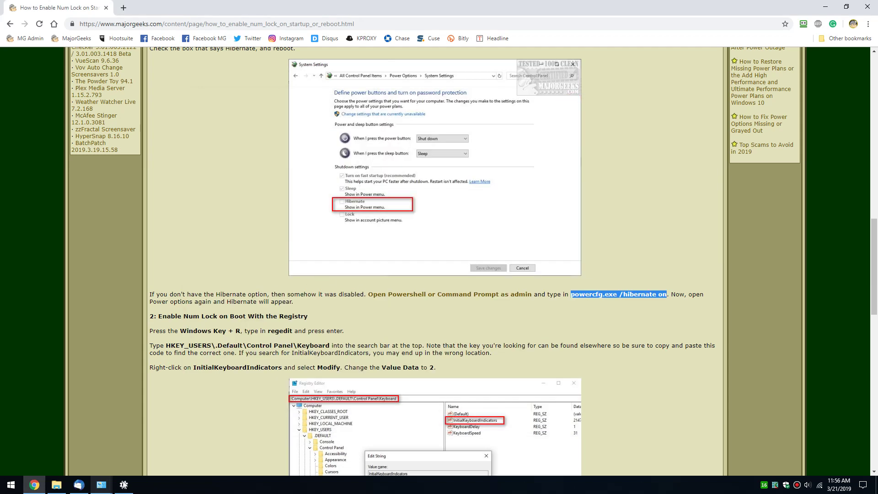
{"action": "mouse_move", "coordinate": [123, 486]}
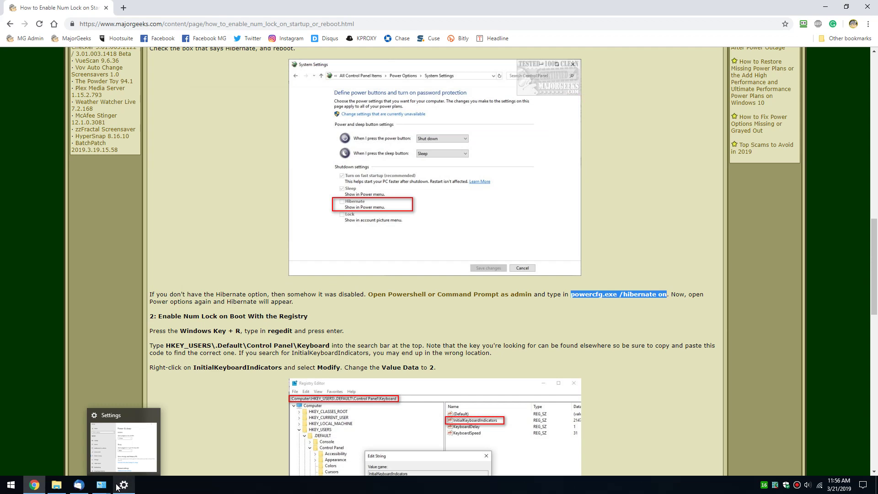
{"action": "left_click", "coordinate": [124, 485]}
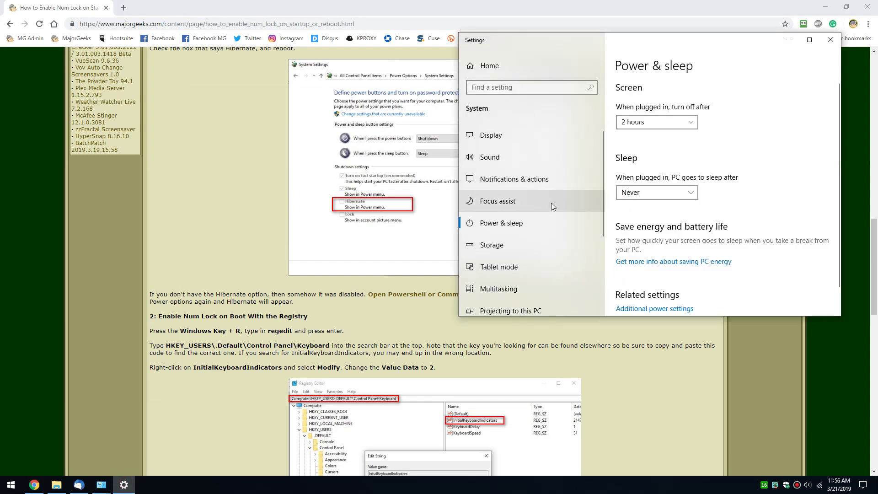
{"action": "left_click", "coordinate": [101, 485]}
{"action": "left_click", "coordinate": [64, 444]}
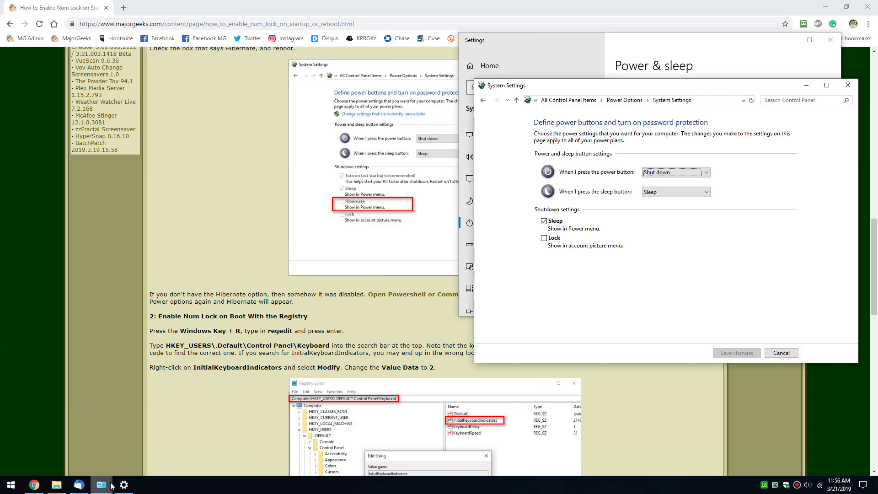
{"action": "mouse_move", "coordinate": [106, 485]}
{"action": "left_click", "coordinate": [157, 438]}
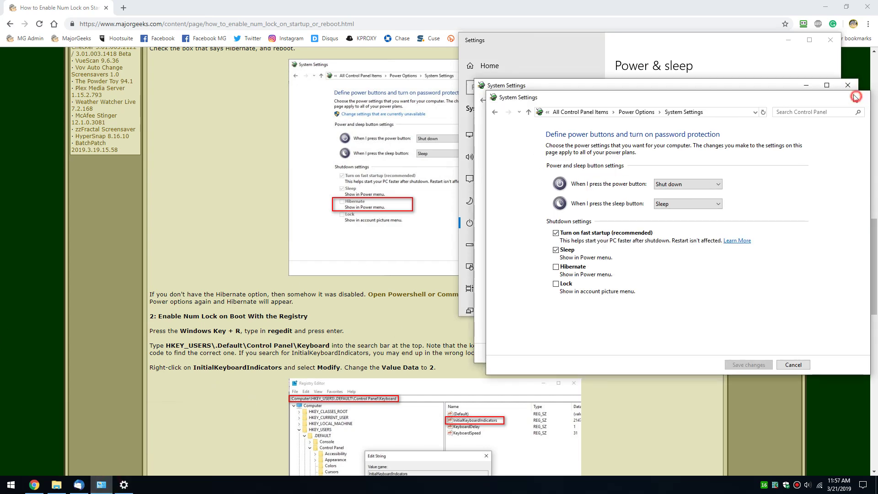
{"action": "left_click", "coordinate": [860, 97]}
{"action": "left_click", "coordinate": [848, 85]}
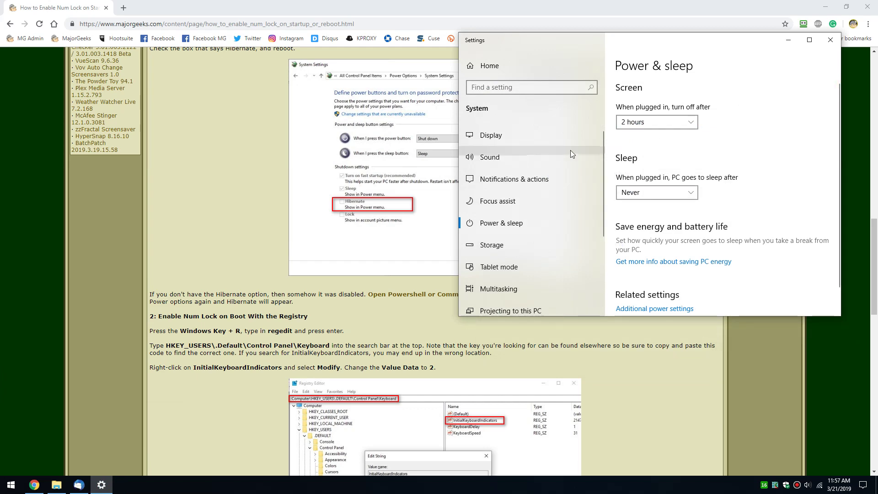
{"action": "left_click", "coordinate": [638, 309]}
{"action": "left_click", "coordinate": [501, 135]}
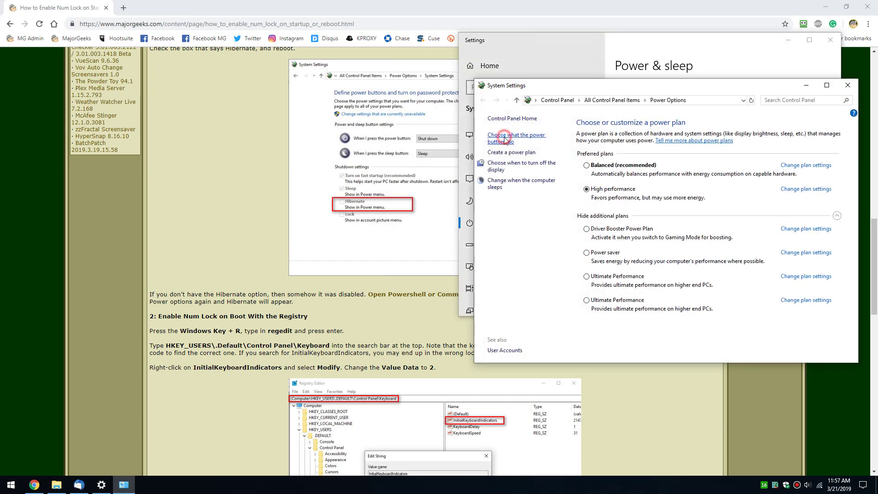
{"action": "left_click", "coordinate": [595, 150]}
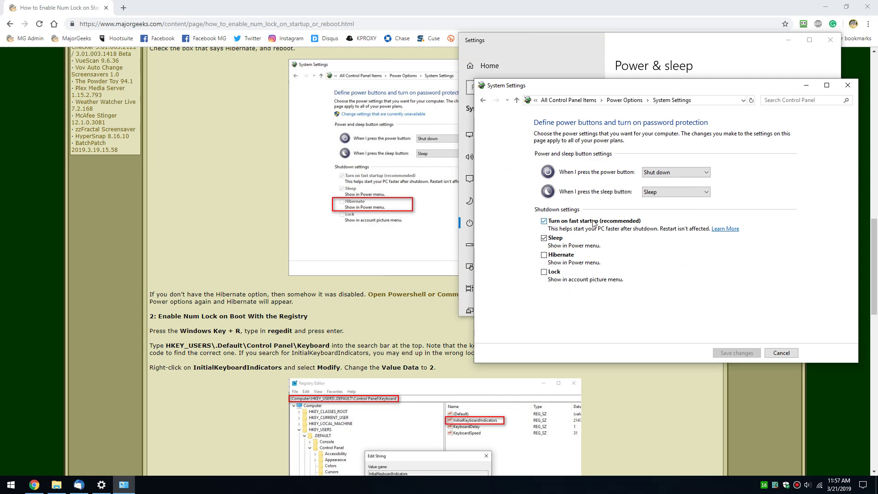
{"action": "scroll", "coordinate": [190, 255], "scroll_direction": "down", "scroll_amount": 2}
{"action": "scroll", "coordinate": [226, 251], "scroll_direction": "up", "scroll_amount": 1}
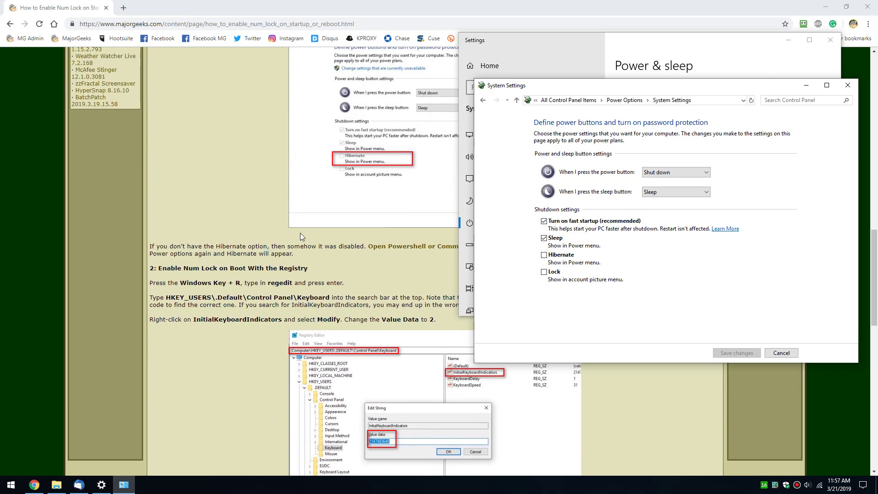
{"action": "left_click", "coordinate": [849, 86]}
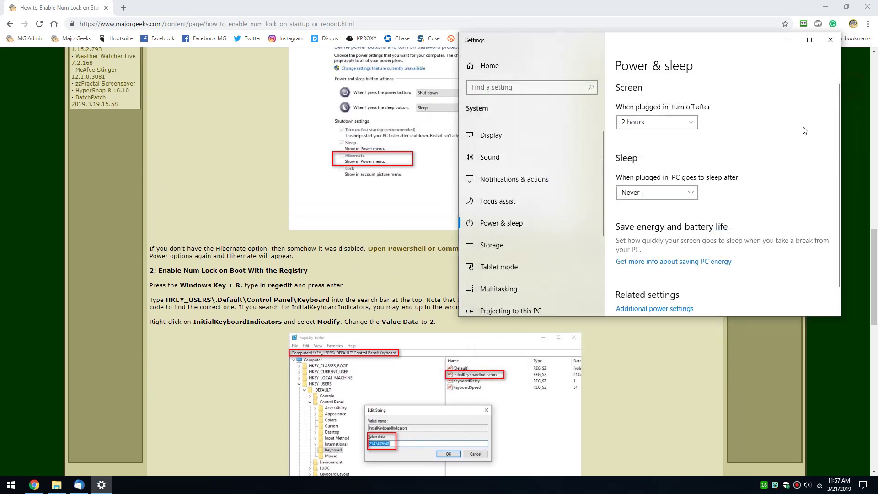
{"action": "left_click", "coordinate": [831, 40]}
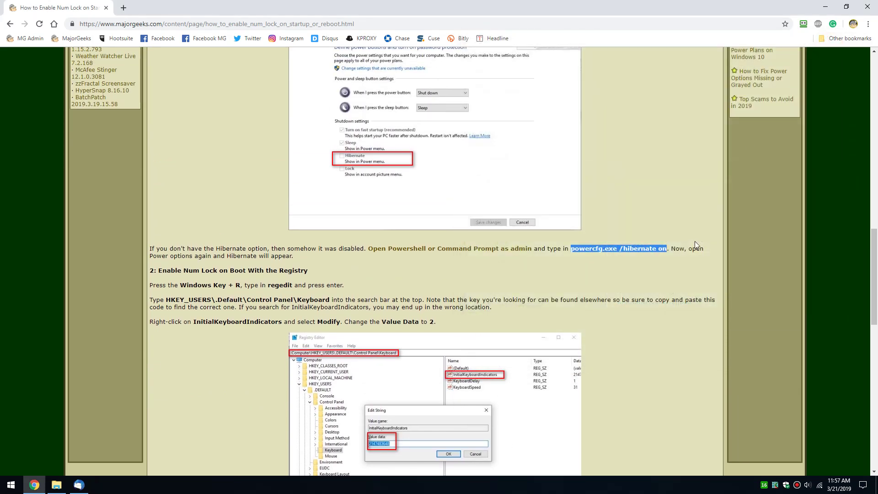
Step: Open the Run box with Win+R and launch regedit
{"action": "left_click", "coordinate": [696, 185]}
{"action": "scroll", "coordinate": [619, 203], "scroll_direction": "down", "scroll_amount": 3}
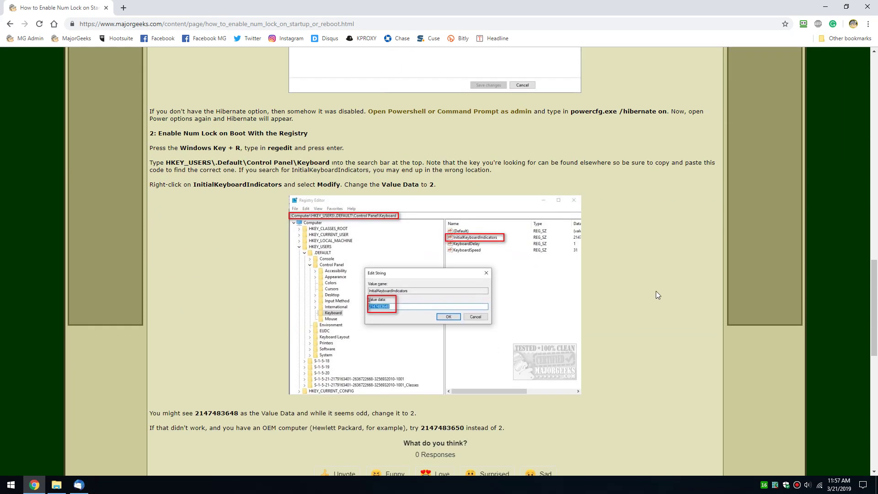
{"action": "key", "text": "super+r"}
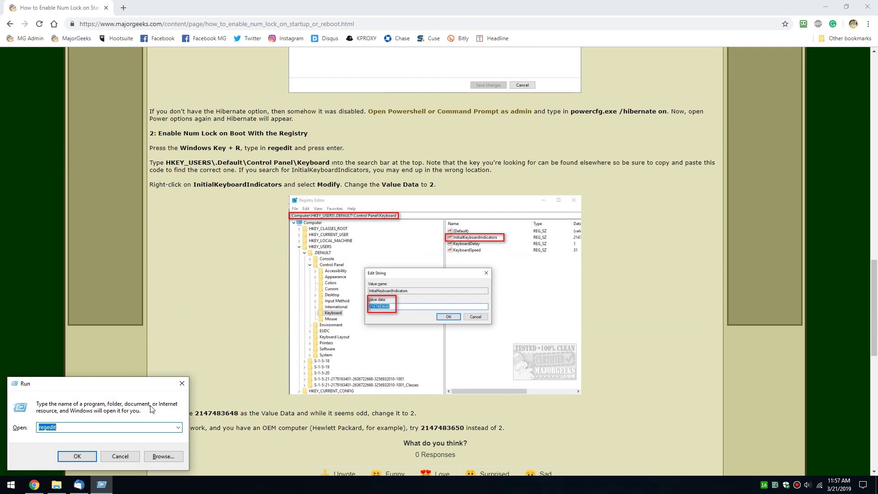
{"action": "left_click", "coordinate": [78, 456]}
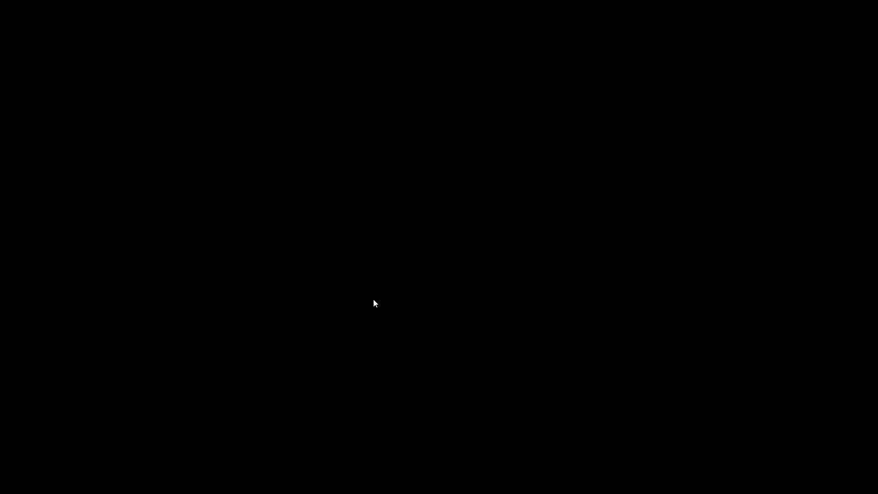
Step: Approve Registry Editor and copy the HKEY_USERS\.DEFAULT\Control Panel\Keyboard path from the article
{"action": "left_click", "coordinate": [373, 299]}
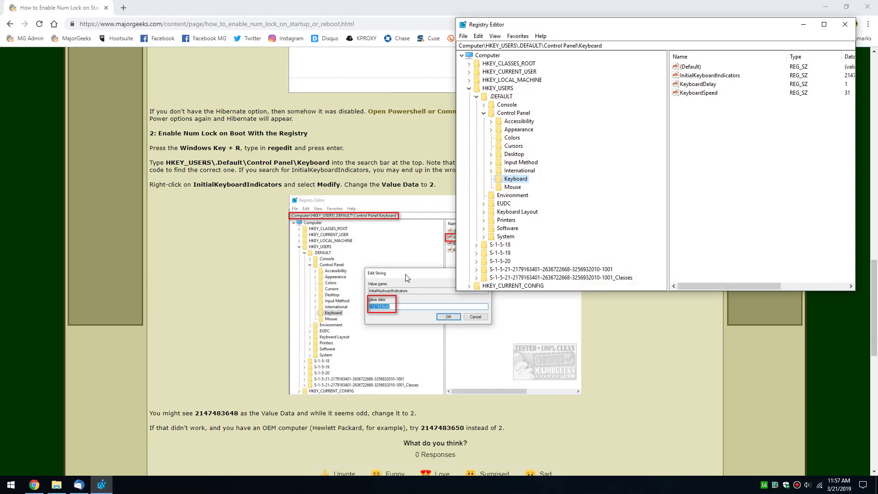
{"action": "left_click", "coordinate": [461, 56]}
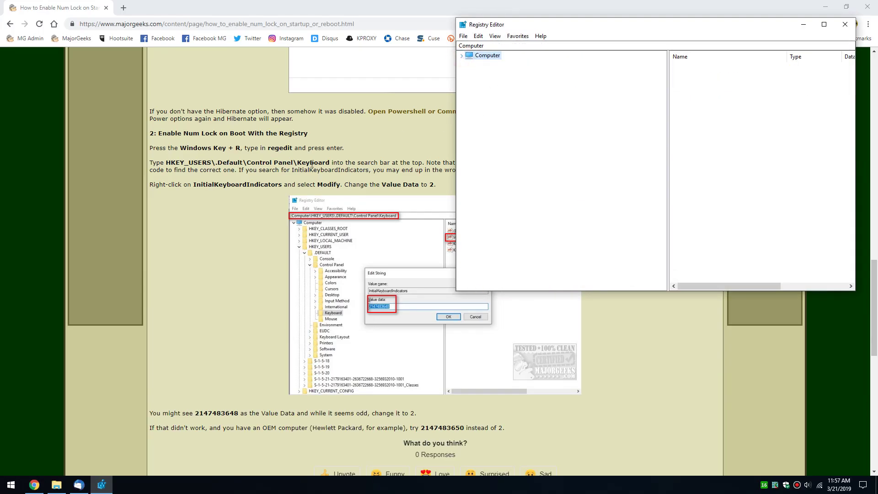
{"action": "left_click_drag", "start_coordinate": [195, 184], "coordinate": [283, 182]}
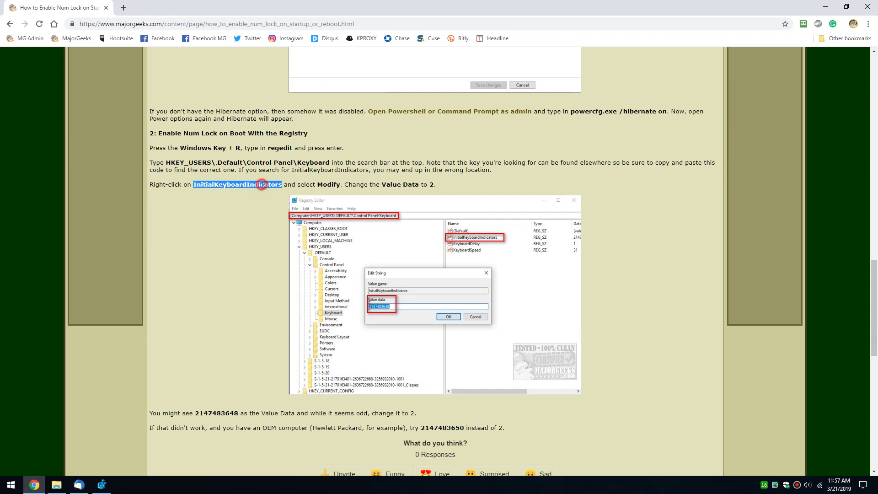
{"action": "left_click", "coordinate": [263, 186]}
{"action": "left_click", "coordinate": [194, 185]}
{"action": "left_click_drag", "start_coordinate": [193, 185], "coordinate": [283, 184]}
{"action": "left_click", "coordinate": [284, 184]}
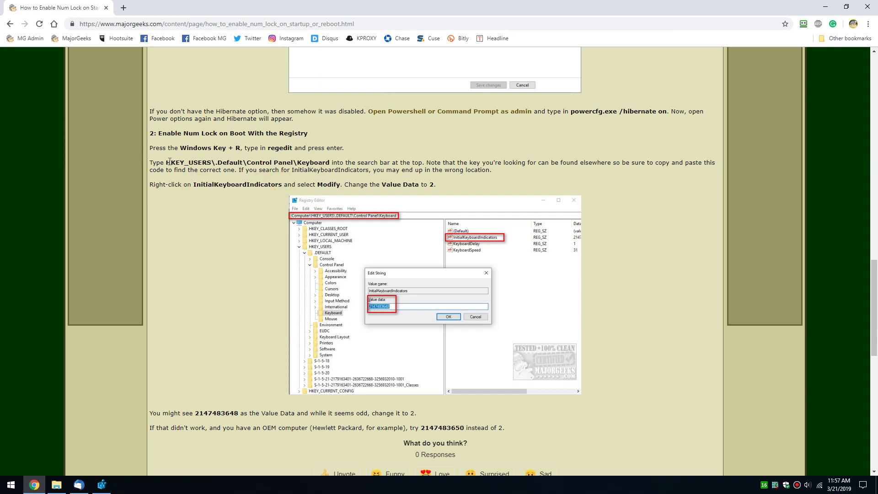
{"action": "left_click_drag", "start_coordinate": [167, 162], "coordinate": [330, 164]}
{"action": "right_click", "coordinate": [330, 164]}
{"action": "left_click_drag", "start_coordinate": [330, 162], "coordinate": [165, 163]}
{"action": "right_click", "coordinate": [176, 163]}
{"action": "left_click", "coordinate": [282, 169]}
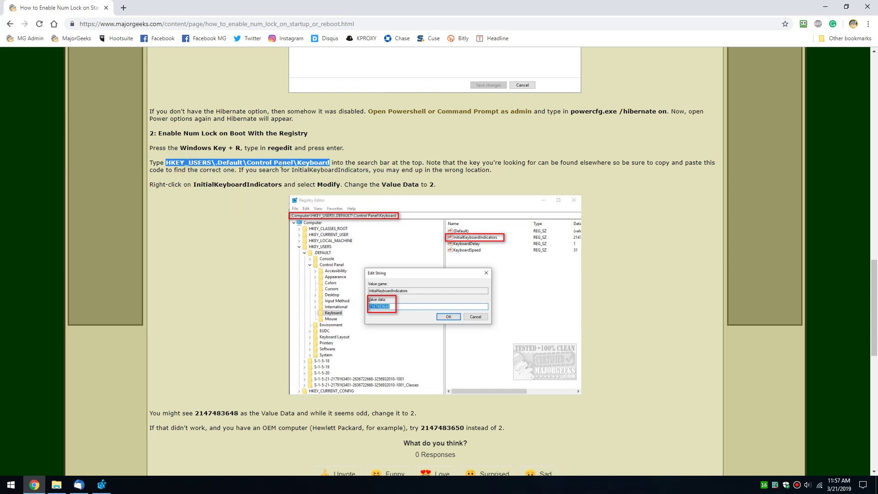
Step: Paste the Keyboard key path into Registry Editor's address bar and go to it
{"action": "left_click", "coordinate": [102, 485]}
{"action": "left_click", "coordinate": [520, 44]}
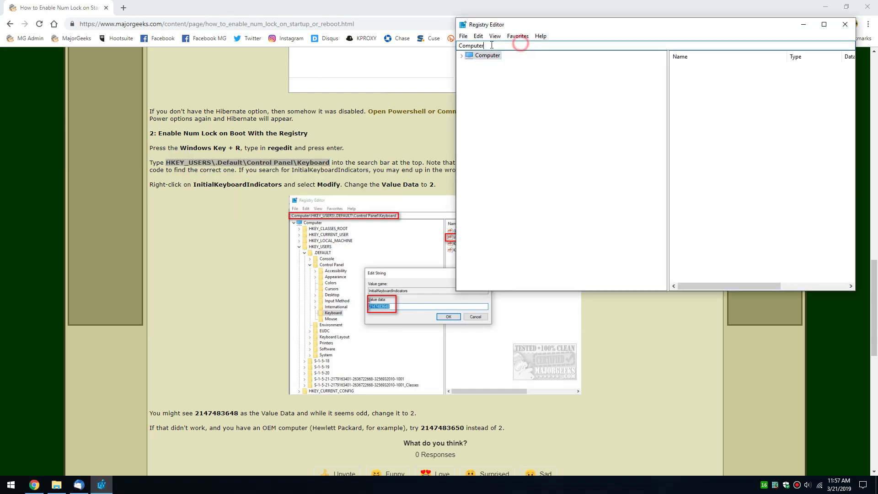
{"action": "double_click", "coordinate": [482, 45]}
{"action": "key", "text": "ctrl+v"}
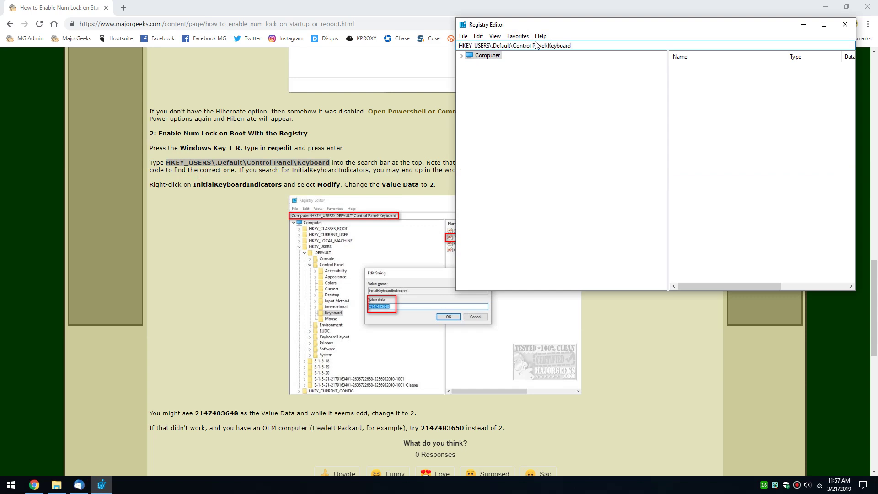
{"action": "key", "text": "Return"}
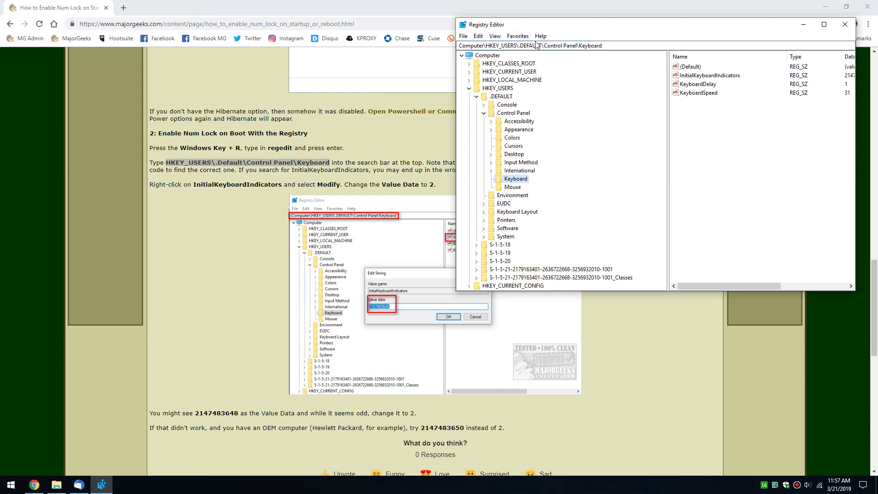
{"action": "left_click", "coordinate": [713, 78]}
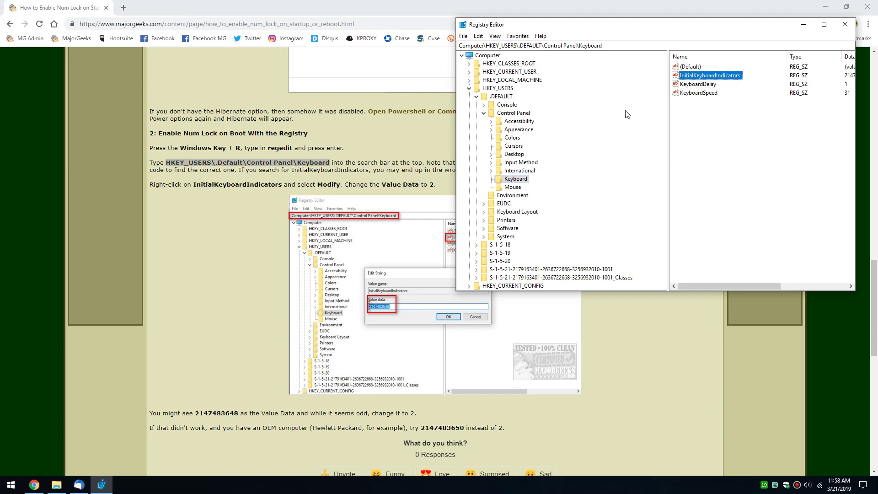
{"action": "right_click", "coordinate": [709, 78]}
{"action": "left_click", "coordinate": [717, 83]}
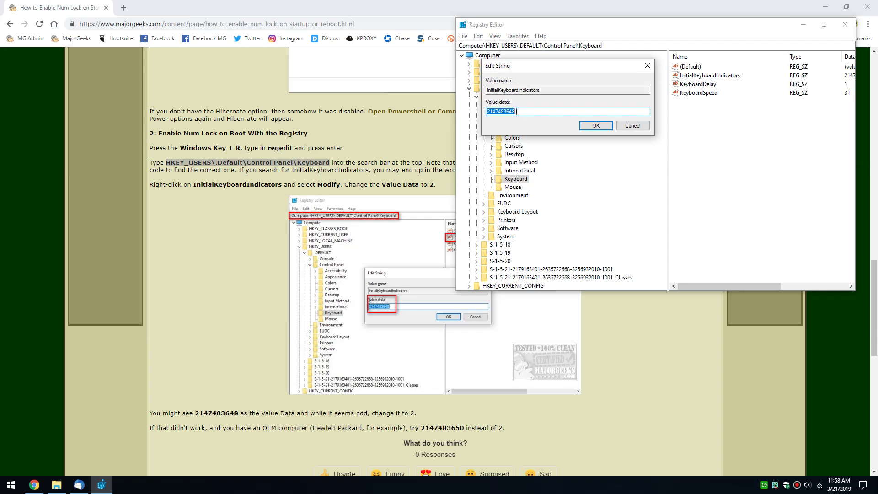
{"action": "type", "text": "2"}
{"action": "left_click", "coordinate": [625, 128]}
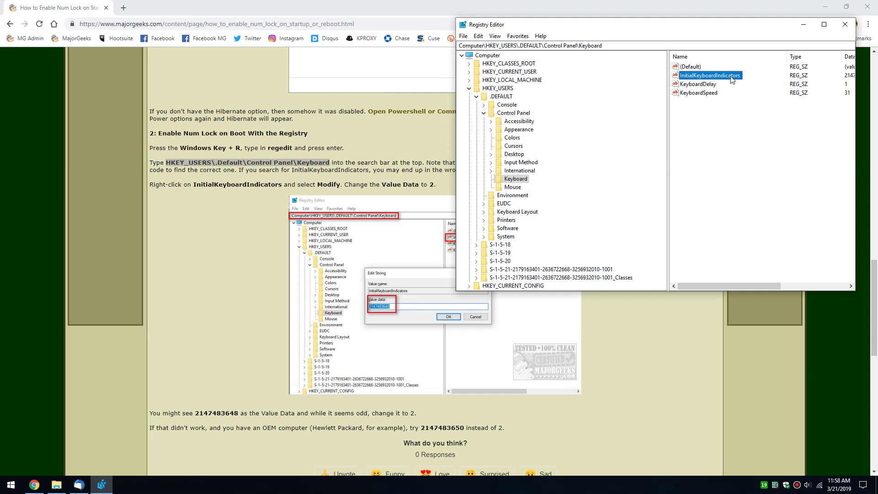
{"action": "scroll", "coordinate": [209, 347], "scroll_direction": "down", "scroll_amount": 1}
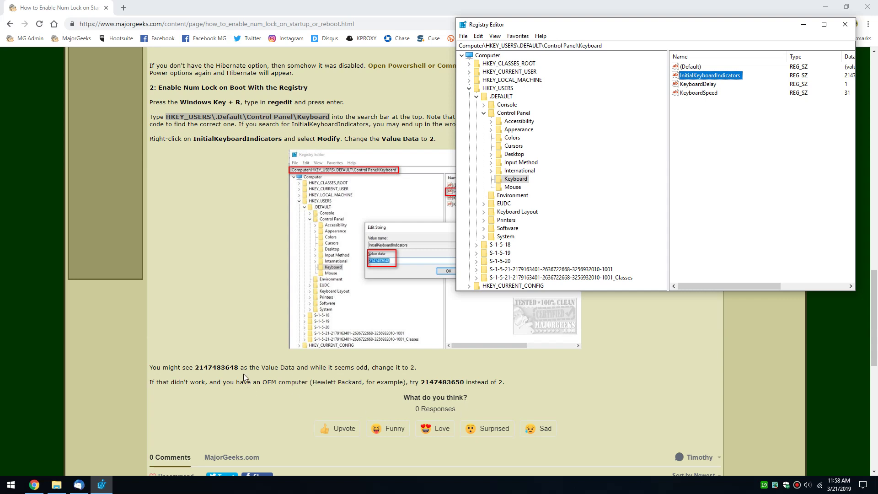
{"action": "left_click", "coordinate": [421, 382]}
{"action": "left_click_drag", "start_coordinate": [421, 382], "coordinate": [461, 392]}
{"action": "left_click", "coordinate": [457, 382]}
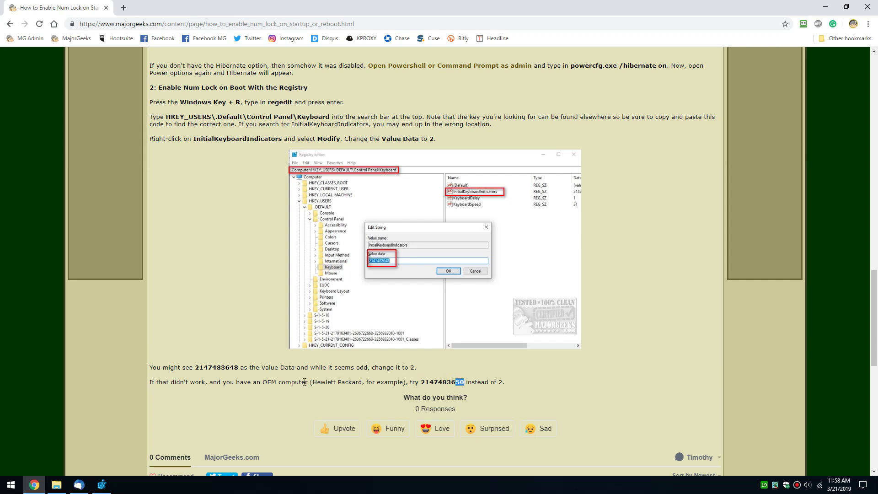
{"action": "left_click", "coordinate": [467, 382]}
{"action": "double_click", "coordinate": [421, 382]}
{"action": "right_click", "coordinate": [465, 382]}
{"action": "left_click", "coordinate": [471, 387]}
{"action": "scroll", "coordinate": [402, 380], "scroll_direction": "down", "scroll_amount": 1}
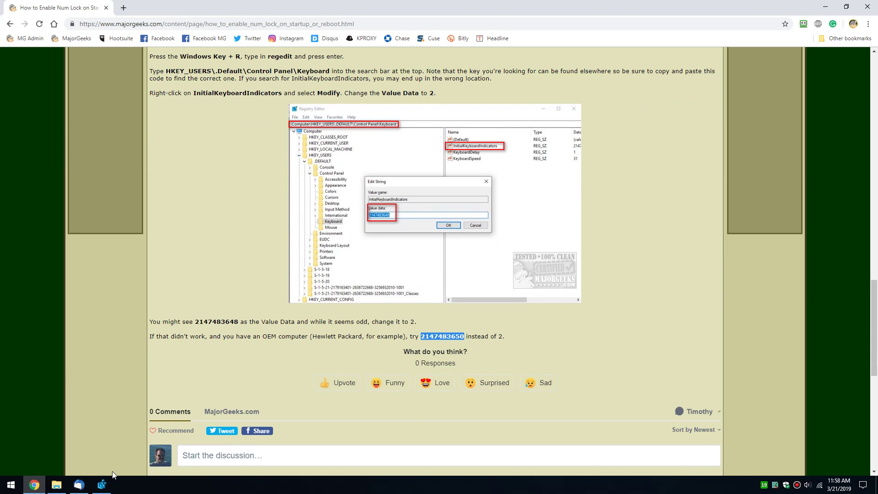
{"action": "left_click", "coordinate": [101, 484]}
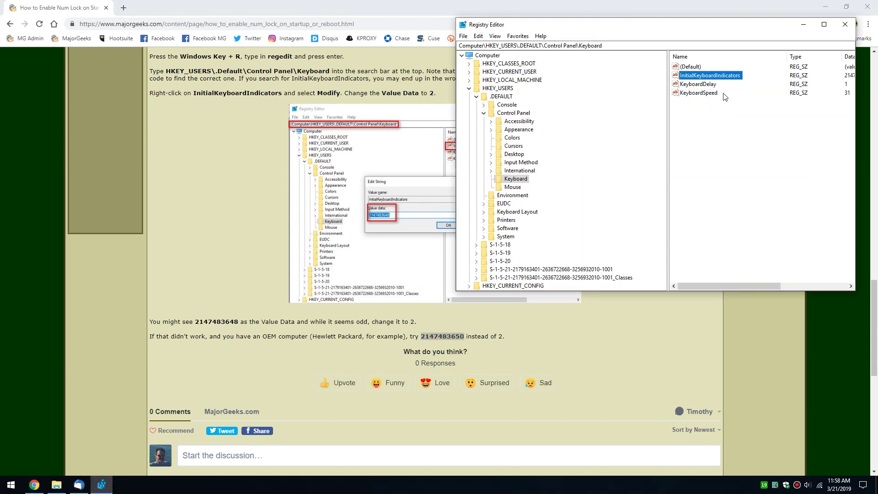
{"action": "right_click", "coordinate": [730, 76]}
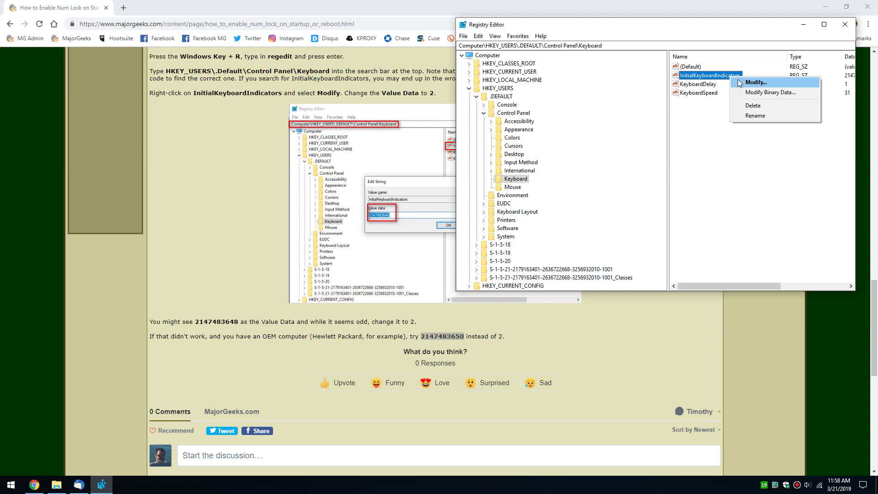
{"action": "left_click", "coordinate": [755, 82]}
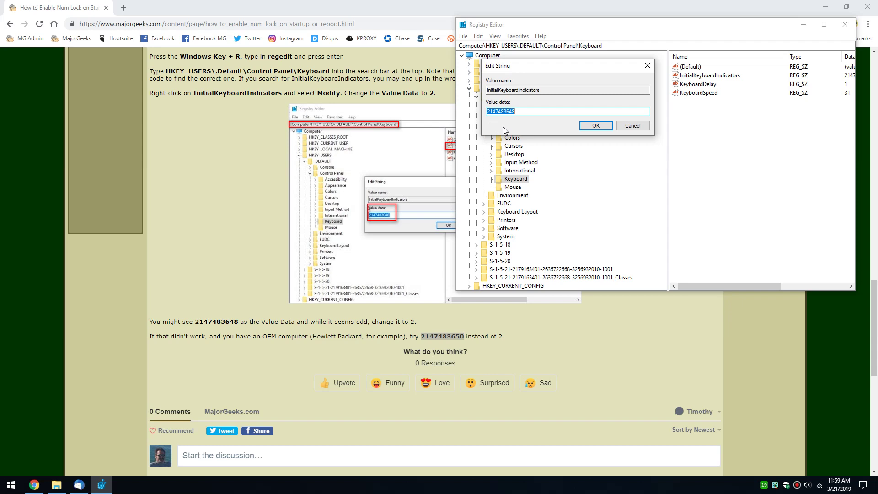
{"action": "key", "text": "ctrl+v"}
{"action": "left_click", "coordinate": [593, 125]}
Step: Reopen InitialKeyboardIndicators and replace its value data with 2
{"action": "right_click", "coordinate": [728, 75]}
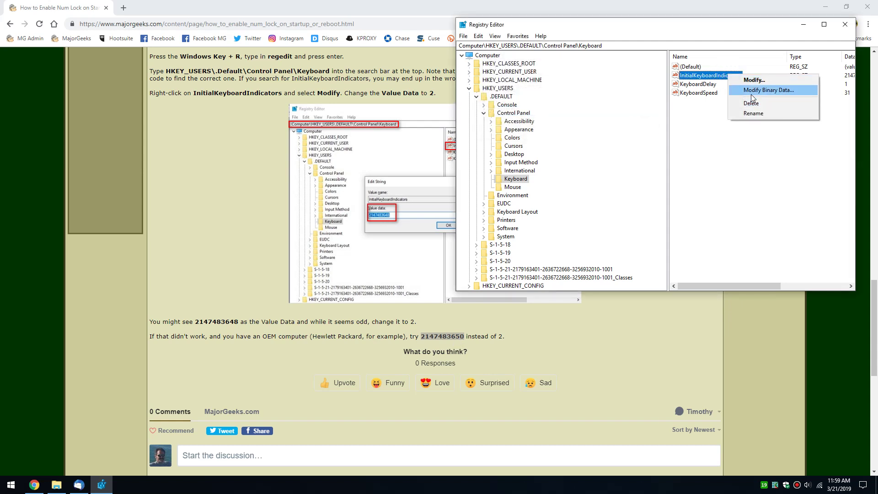
{"action": "left_click", "coordinate": [756, 80]}
{"action": "left_click", "coordinate": [533, 111]}
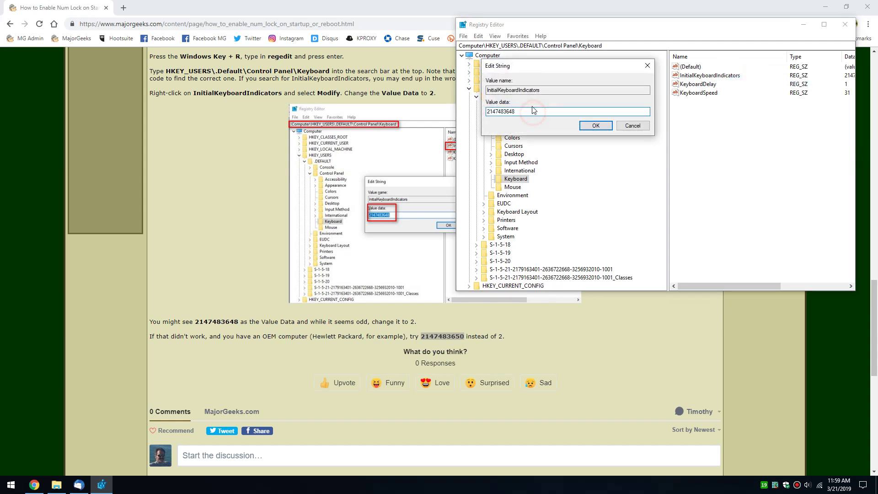
{"action": "key", "text": "BackSpace"}
{"action": "key", "text": "BackSpace"}
{"action": "type", "text": "50"}
{"action": "double_click", "coordinate": [539, 111]}
{"action": "type", "text": "2"}
Step: Cancel the Edit String dialog without saving and return to the Chrome article
{"action": "left_click", "coordinate": [633, 125]}
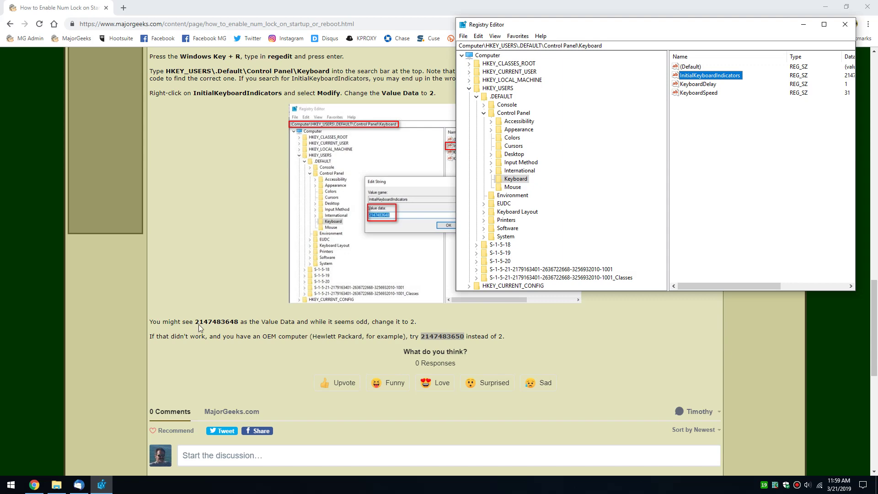
{"action": "left_click_drag", "start_coordinate": [195, 321], "coordinate": [239, 322]}
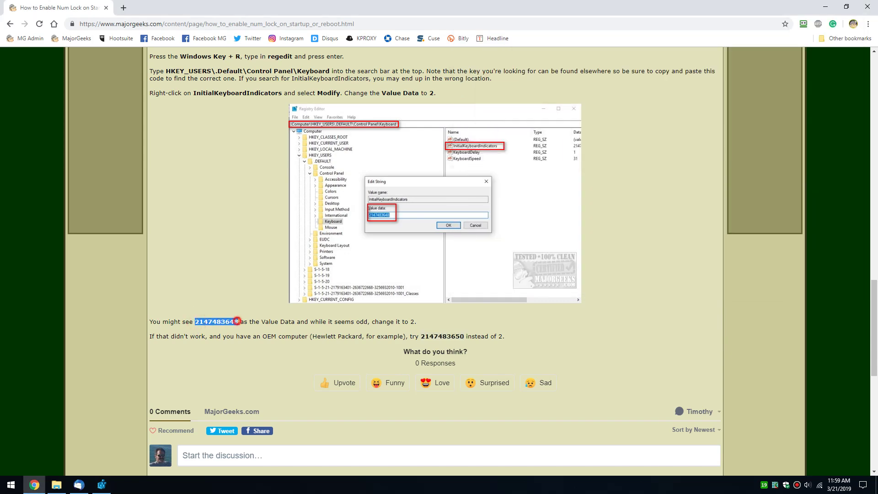
{"action": "left_click", "coordinate": [230, 238]}
Step: Scroll the article back to the registry step with the change-to-2 instruction
{"action": "scroll", "coordinate": [330, 389], "scroll_direction": "up", "scroll_amount": 5}
{"action": "scroll", "coordinate": [330, 390], "scroll_direction": "down", "scroll_amount": 4}
{"action": "scroll", "coordinate": [328, 386], "scroll_direction": "up", "scroll_amount": 4}
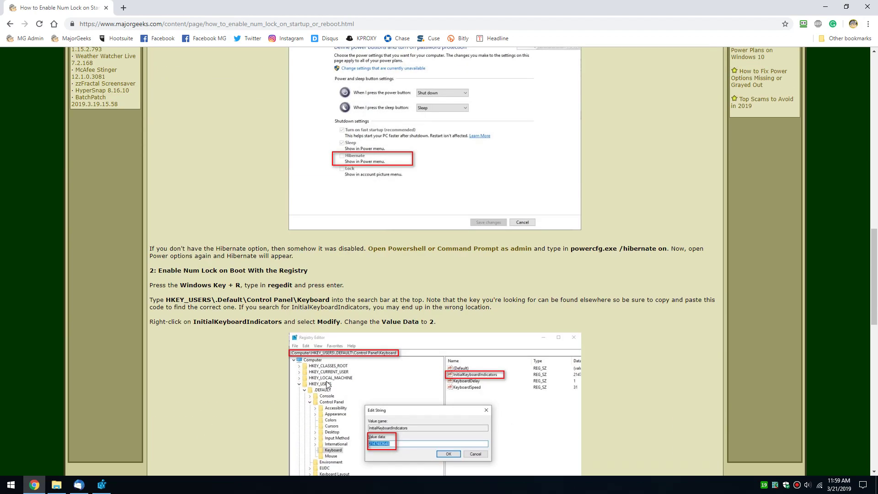
{"action": "scroll", "coordinate": [323, 221], "scroll_direction": "up", "scroll_amount": 13}
{"action": "scroll", "coordinate": [325, 222], "scroll_direction": "down", "scroll_amount": 9}
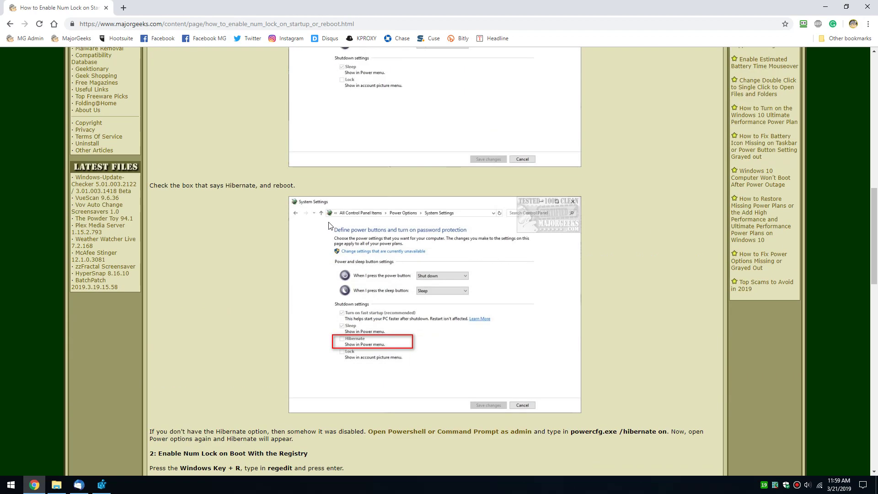
{"action": "scroll", "coordinate": [337, 228], "scroll_direction": "up", "scroll_amount": 8}
{"action": "scroll", "coordinate": [337, 227], "scroll_direction": "up", "scroll_amount": 6}
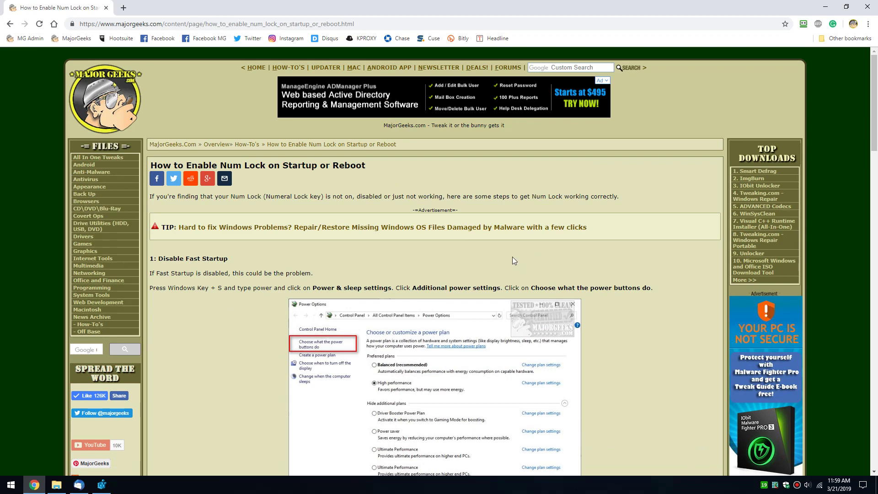
{"action": "scroll", "coordinate": [512, 259], "scroll_direction": "down", "scroll_amount": 7}
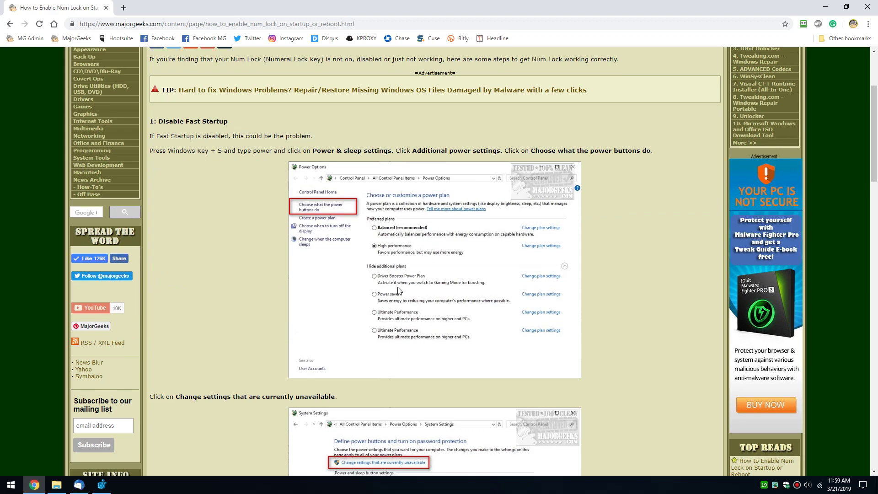
{"action": "scroll", "coordinate": [226, 310], "scroll_direction": "down", "scroll_amount": 4}
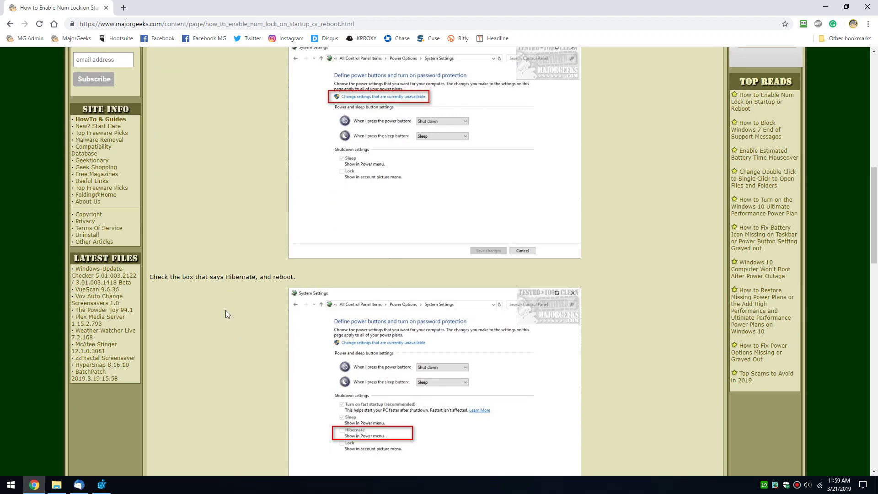
{"action": "scroll", "coordinate": [226, 305], "scroll_direction": "down", "scroll_amount": 9}
{"action": "scroll", "coordinate": [228, 303], "scroll_direction": "down", "scroll_amount": 7}
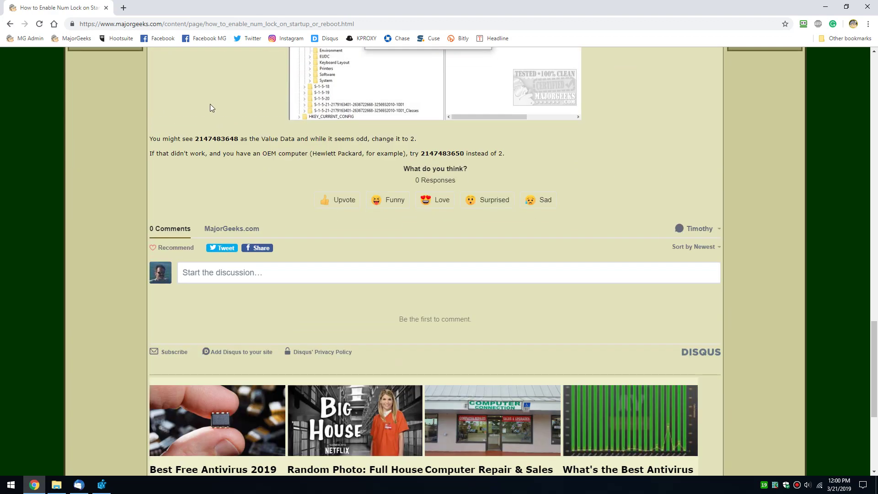
{"action": "left_click_drag", "start_coordinate": [193, 138], "coordinate": [251, 139]}
{"action": "left_click", "coordinate": [249, 138]}
{"action": "scroll", "coordinate": [523, 176], "scroll_direction": "up", "scroll_amount": 7}
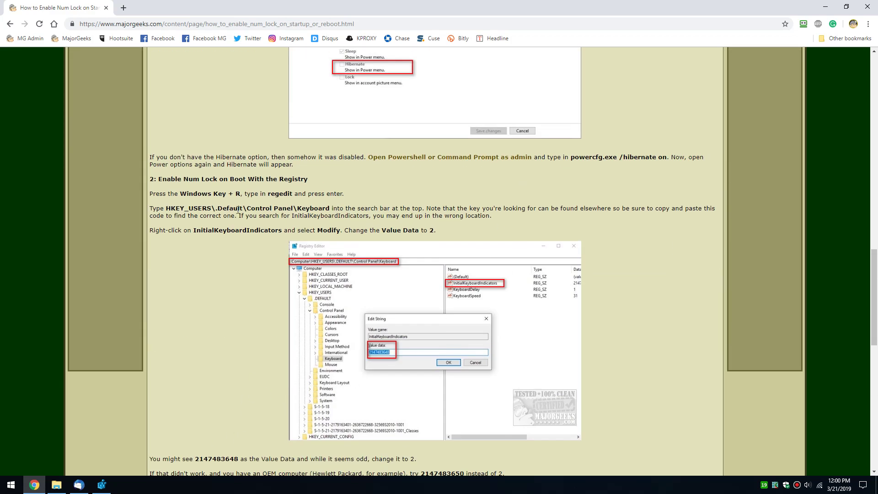